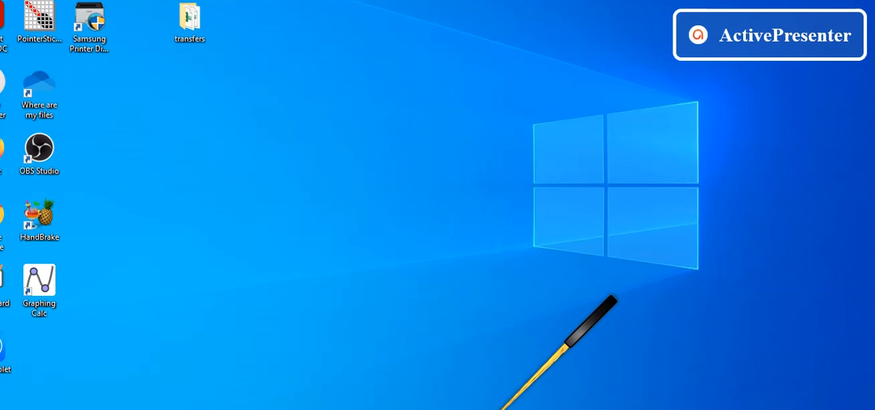
- Switch to the vacancy workbook in Excel and filter the table by mandal AINAVILLI, ALLAVARAM and KATRENIKONA in turn
click(476, 409)
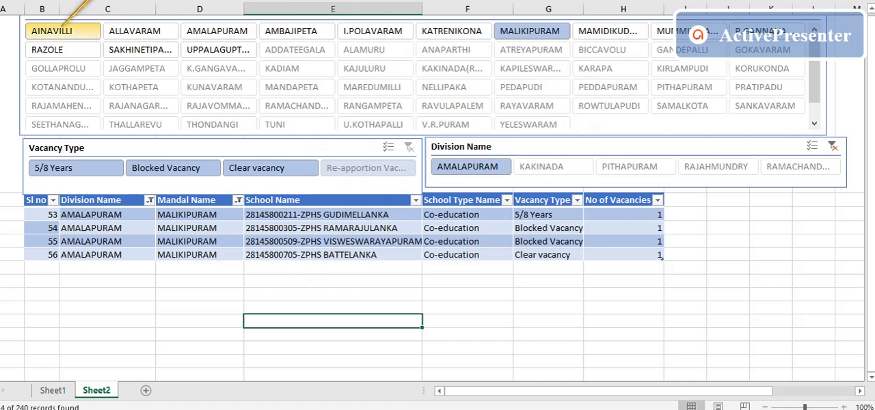
click(48, 29)
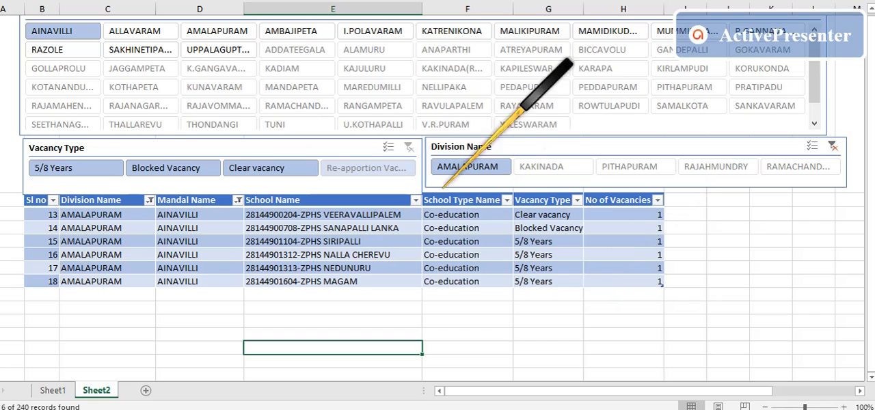
click(157, 26)
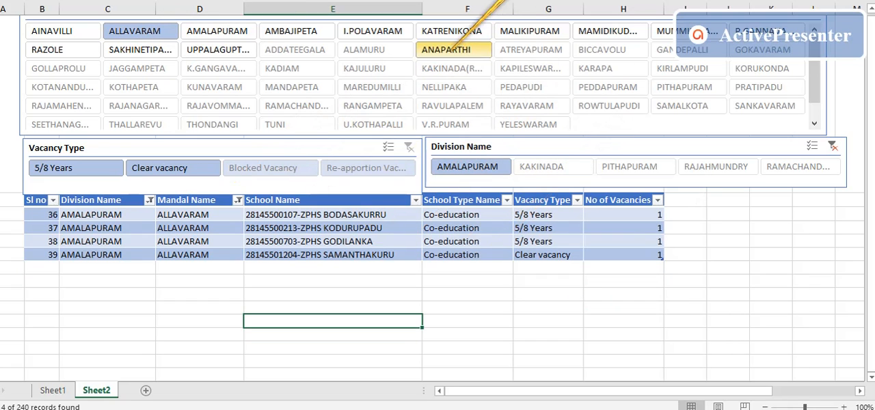
click(451, 31)
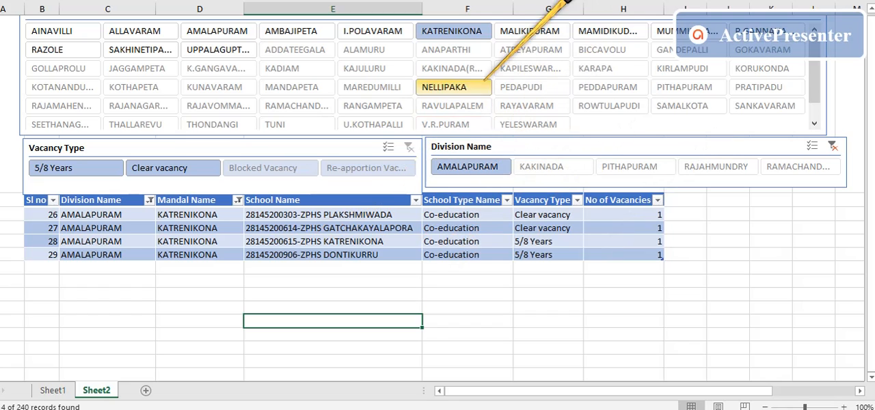
- Filter the vacancy table to the Blocked Vacancy type in the MALIKIPURAM mandal
click(290, 167)
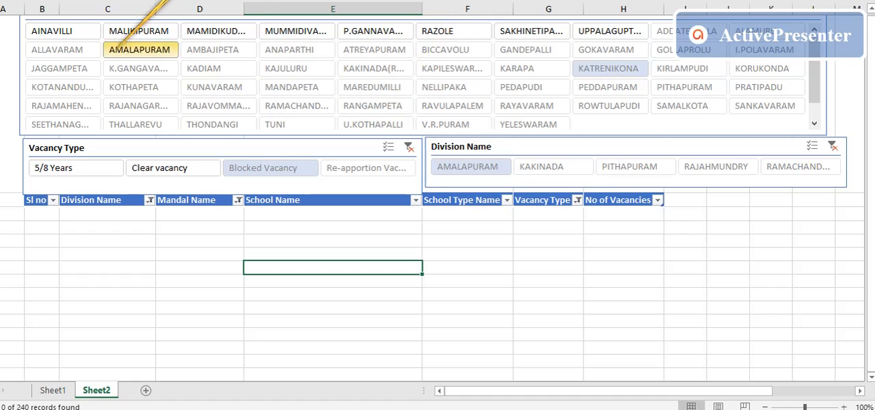
click(139, 31)
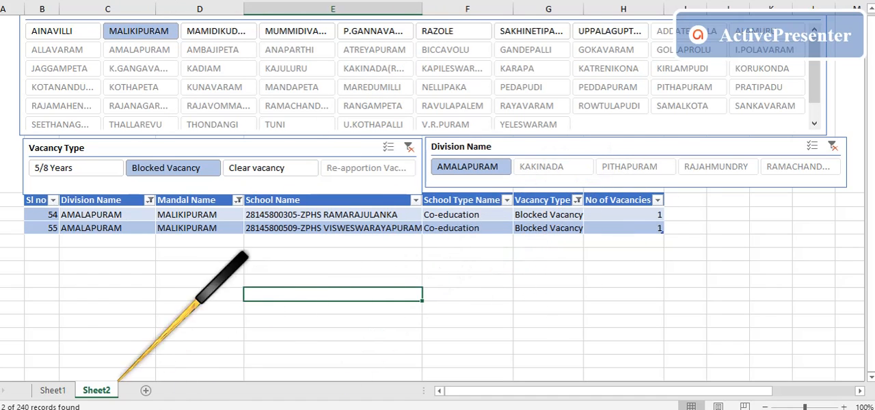
- Delete the District Name column from the vacancy table on Sheet1
click(53, 387)
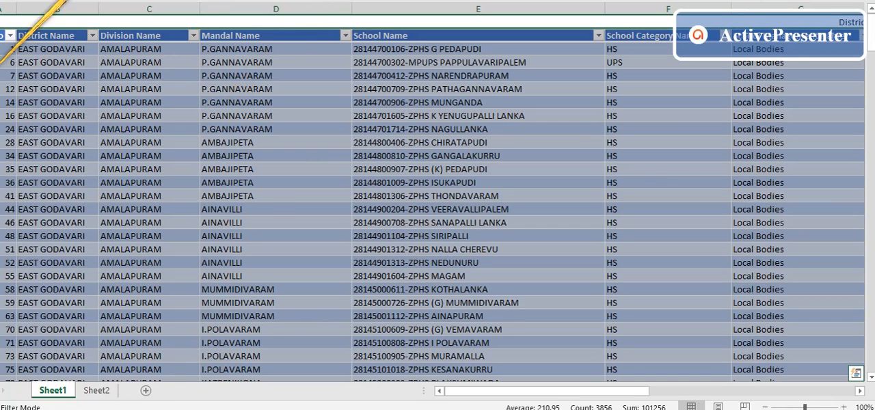
mouse_move(555, 391)
mouse_down()
mouse_move(810, 398)
mouse_move(543, 391)
mouse_up()
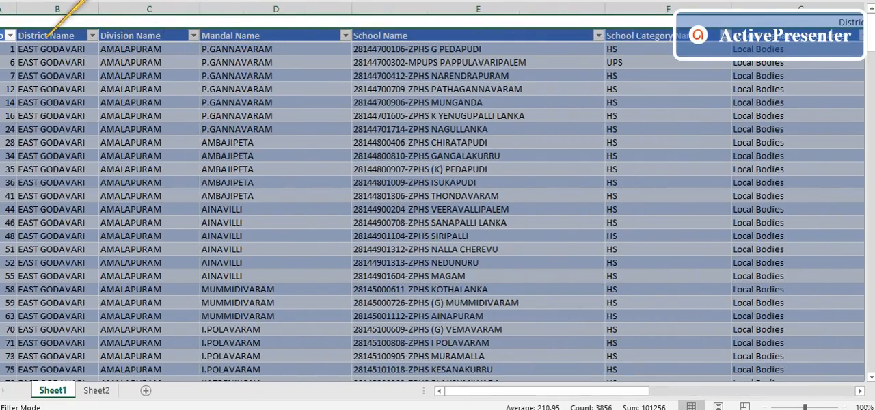
right_click(49, 8)
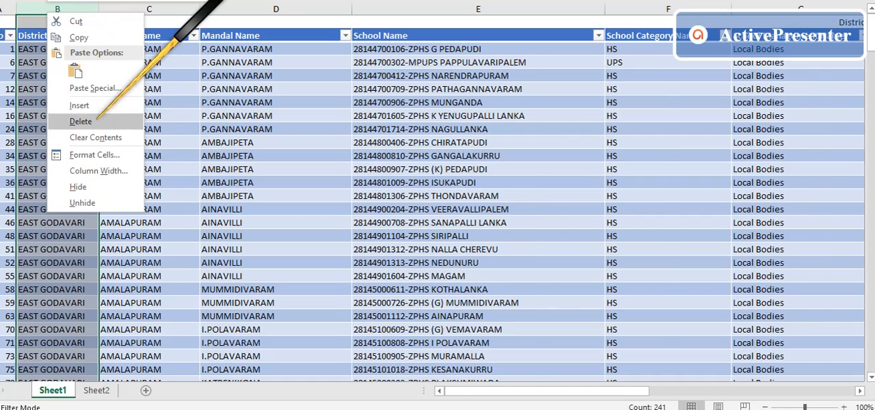
click(54, 119)
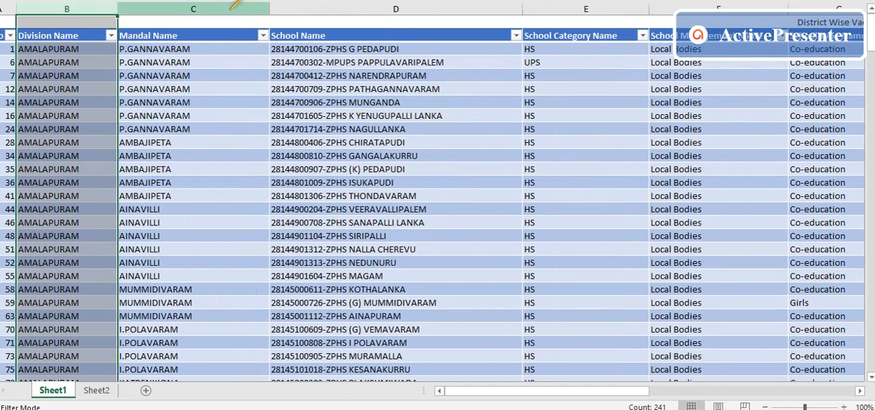
- Narrow the Mandal Name, School Name and School Category Name columns
drag(269, 9, 221, 8)
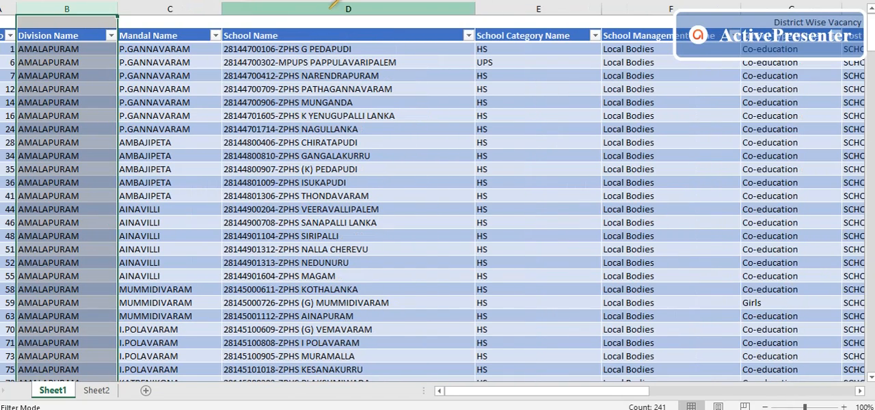
drag(475, 7, 417, 7)
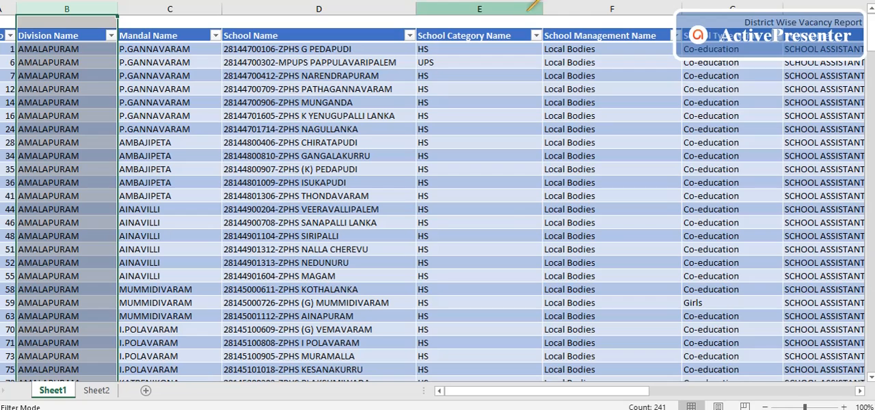
drag(509, 5, 502, 5)
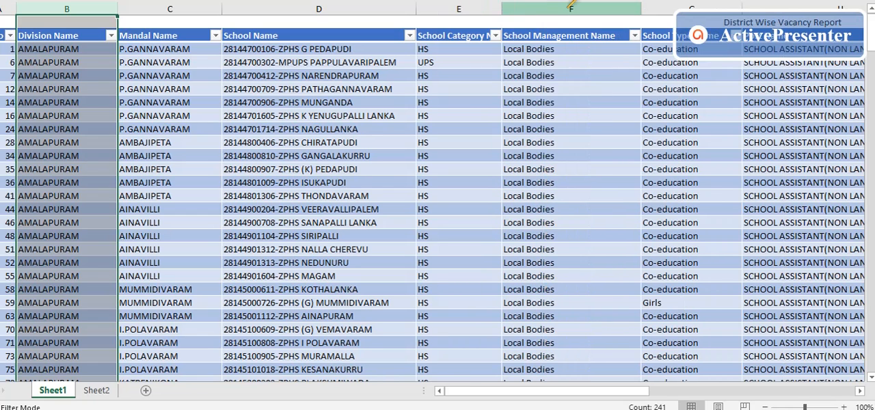
- Delete the School Management Name, Post Name and Area Type columns from the vacancy table
right_click(547, 7)
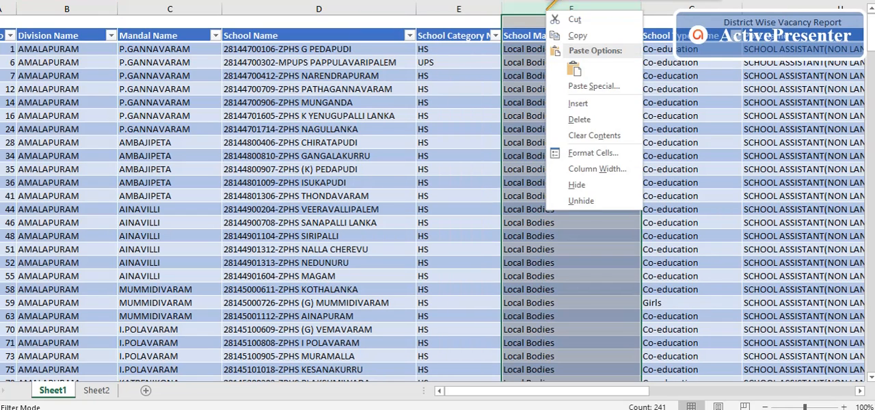
click(540, 117)
drag(561, 391, 616, 390)
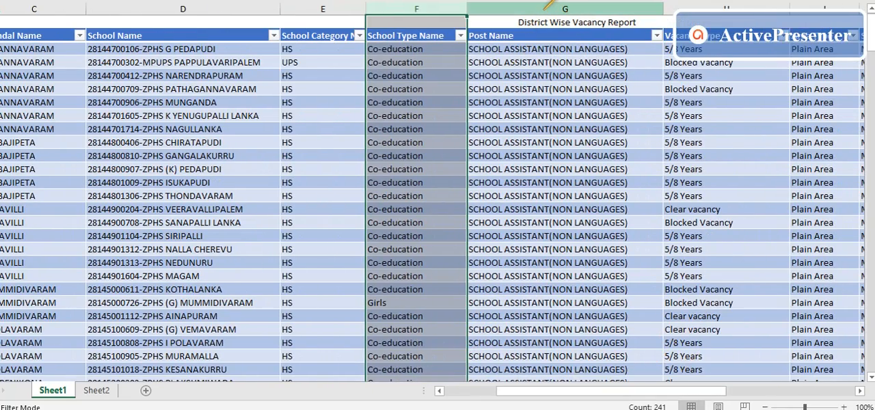
click(546, 7)
right_click(546, 7)
click(578, 125)
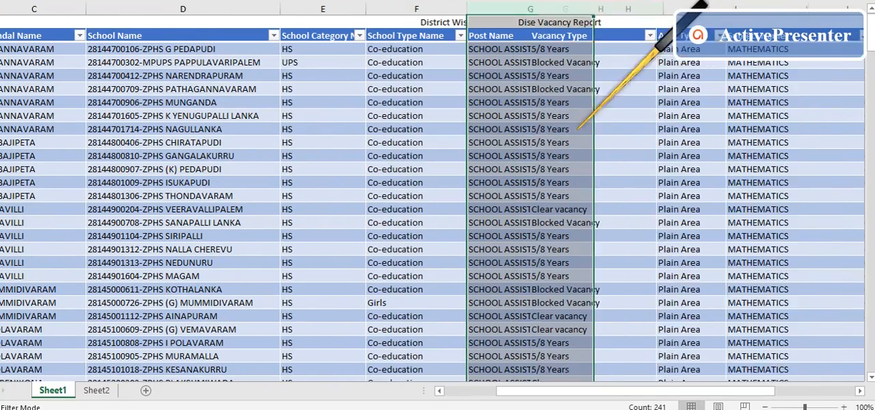
drag(610, 392, 658, 392)
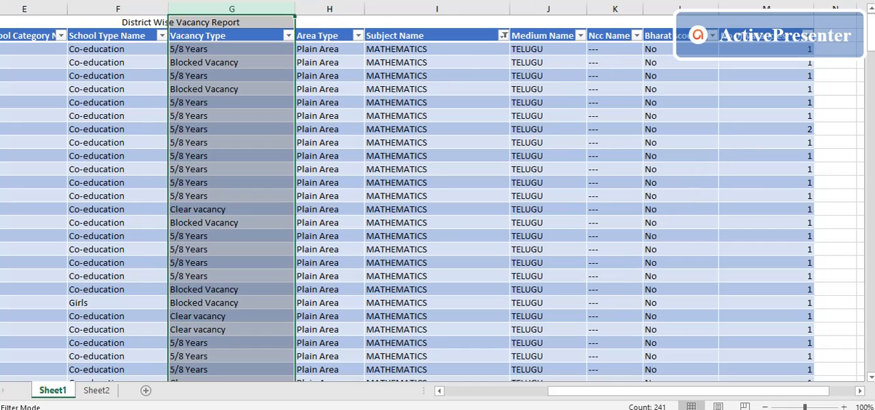
right_click(330, 8)
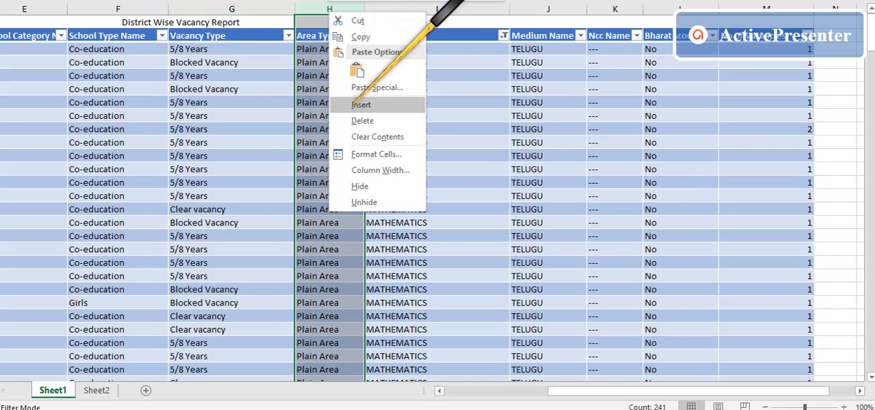
click(369, 124)
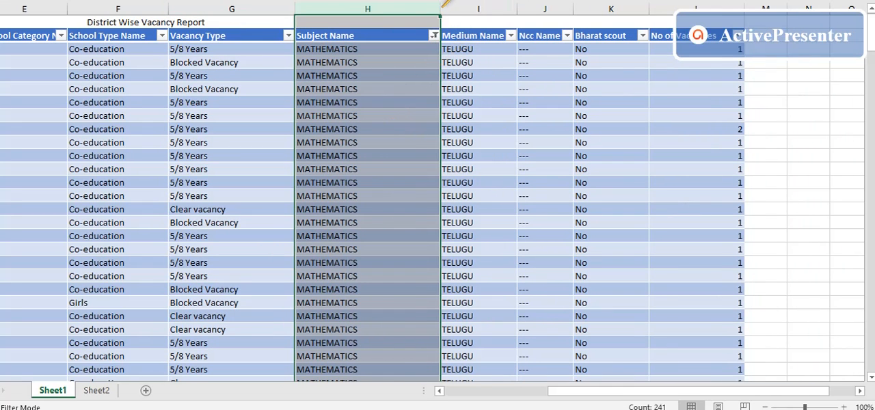
- Set the Subject Name filter to include all subjects instead of only MATHEMATICS
scroll(454, 205, down, 2)
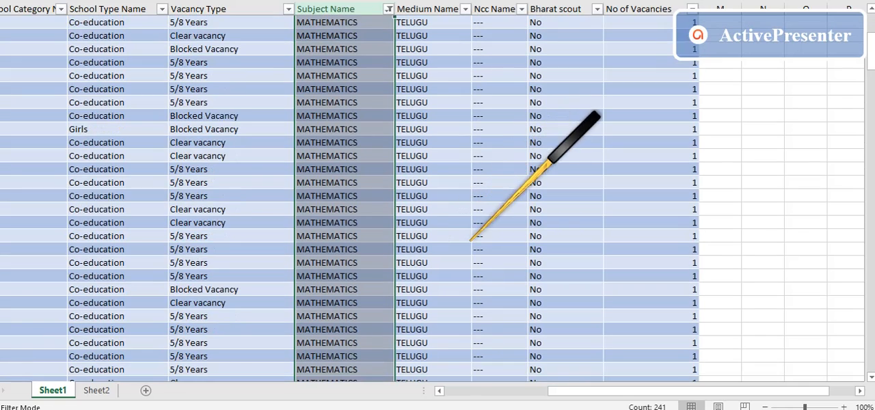
click(390, 9)
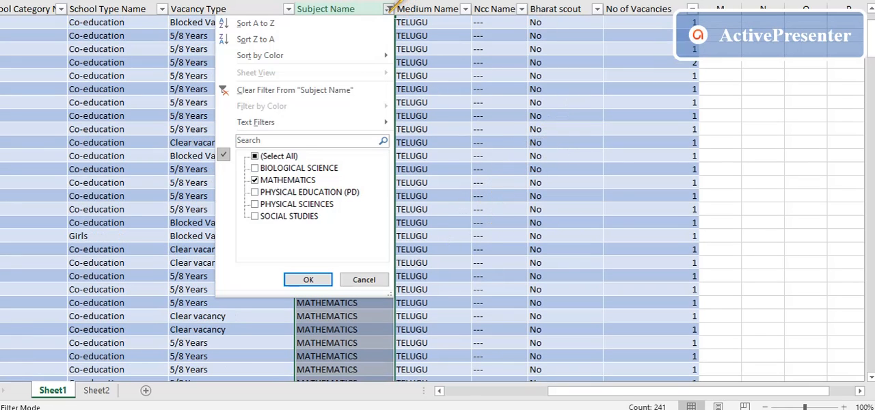
click(260, 156)
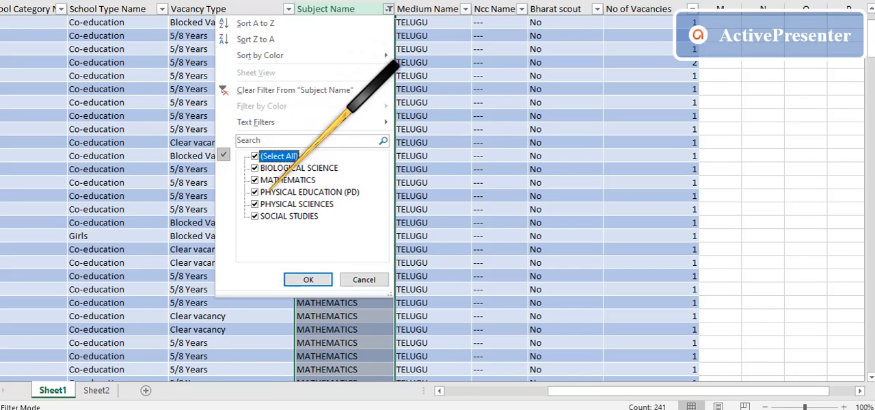
click(304, 280)
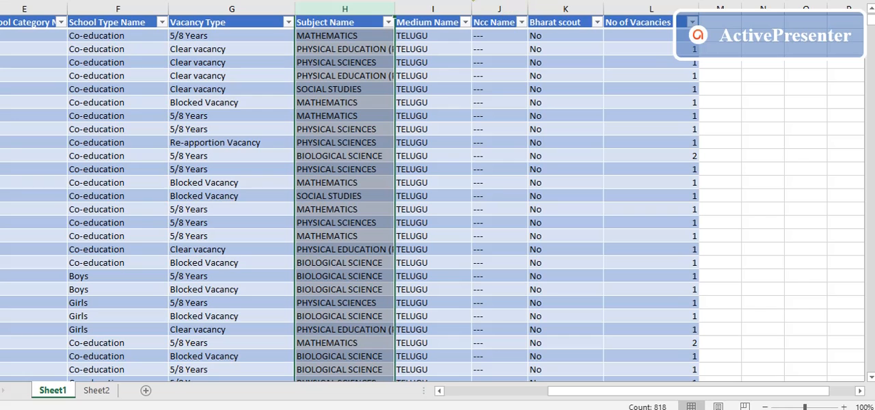
- Delete the Ncc Name column and narrow the Medium Name, Bharat scout and No of Vacancies columns
drag(442, 3, 442, 4)
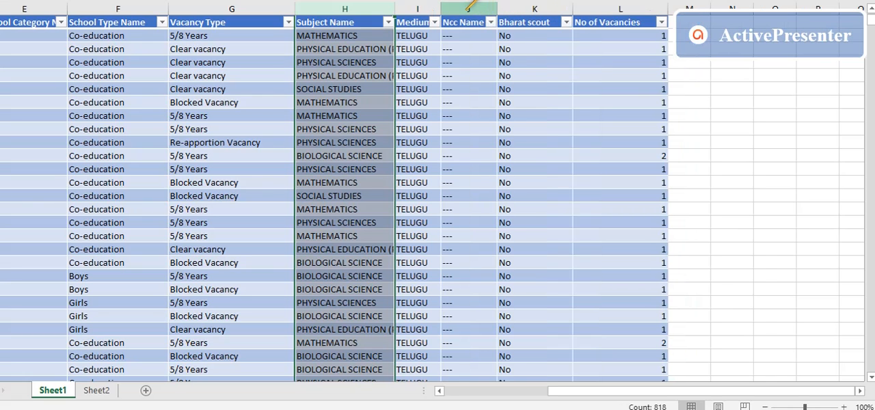
right_click(467, 8)
click(504, 119)
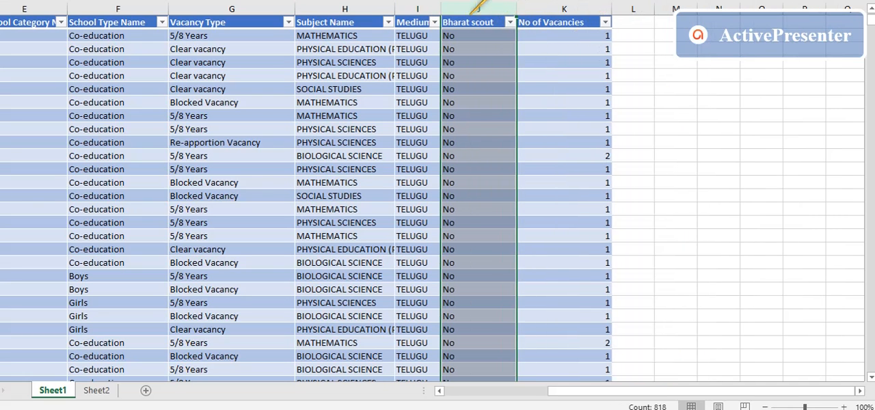
drag(488, 12, 486, 11)
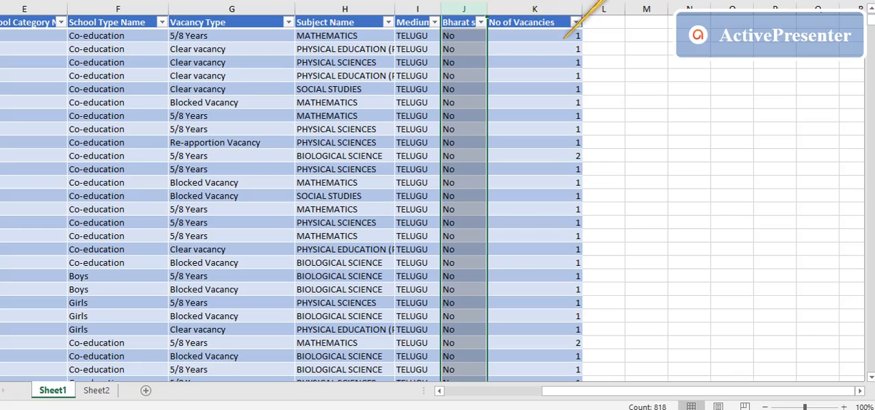
drag(565, 9, 529, 9)
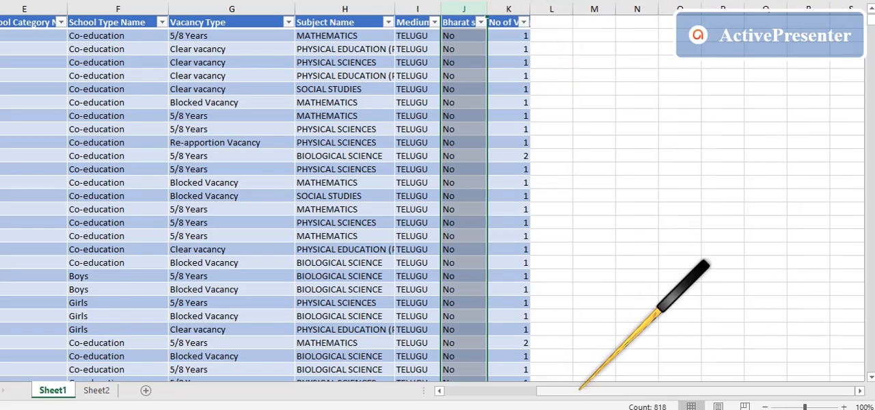
- Increase the height of the District Wise Vacancy Report title row above the table headers
drag(578, 391, 447, 407)
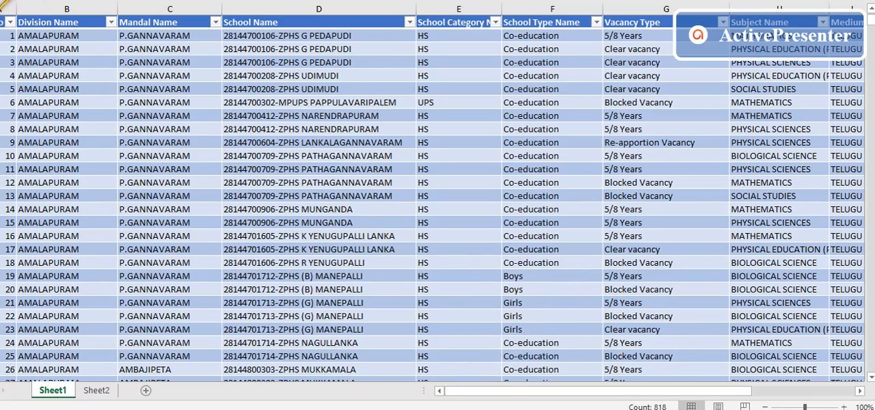
scroll(5, 12, up, 1)
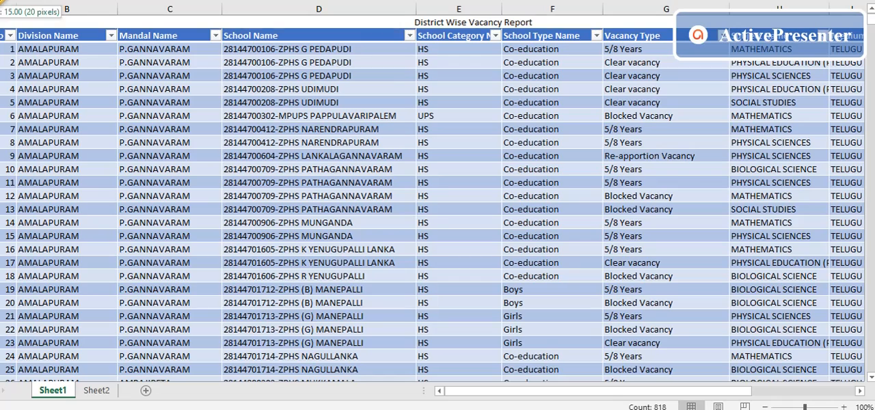
drag(3, 29, 4, 66)
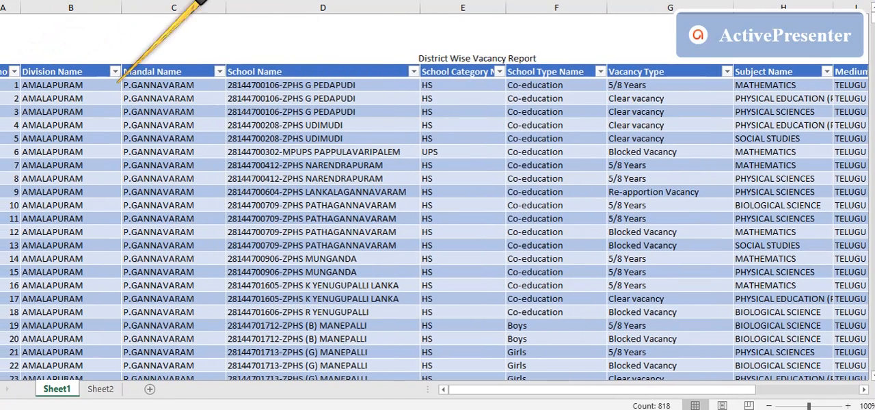
- Select the whole vacancy data range, from the header row through the last record, and apply the Create Table command
drag(9, 71, 872, 301)
drag(785, 387, 818, 131)
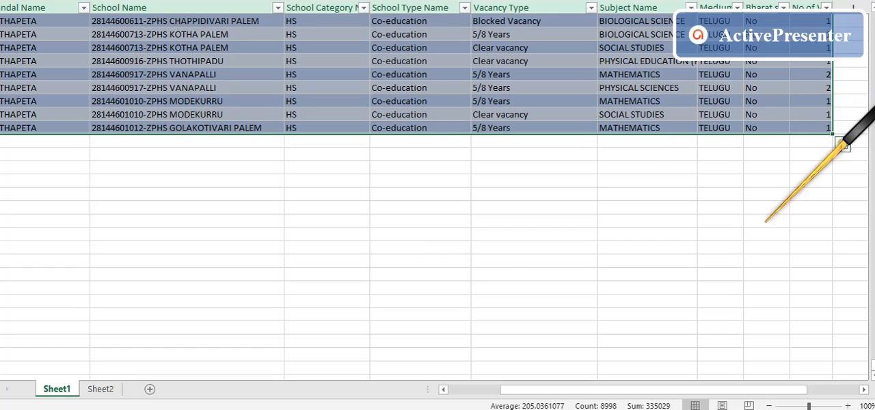
key(ctrl+t)
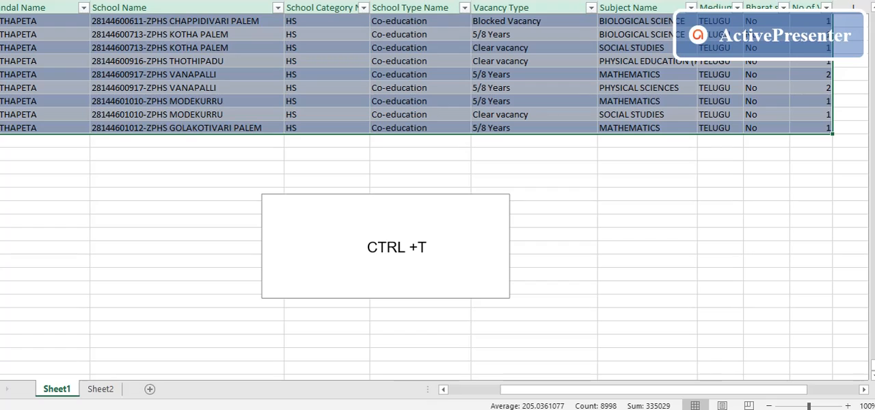
- Insert slicers for Division Name, Mandal Name, Vacancy Type and Subject Name from the whole vacancy table
drag(872, 365, 872, 19)
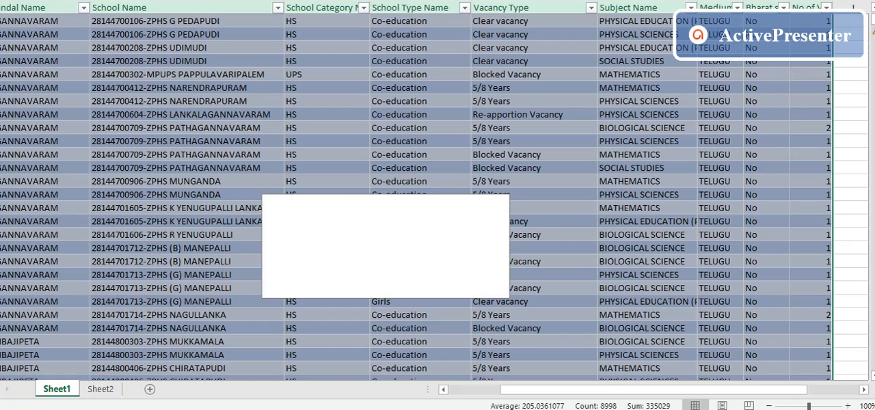
drag(872, 20, 872, 15)
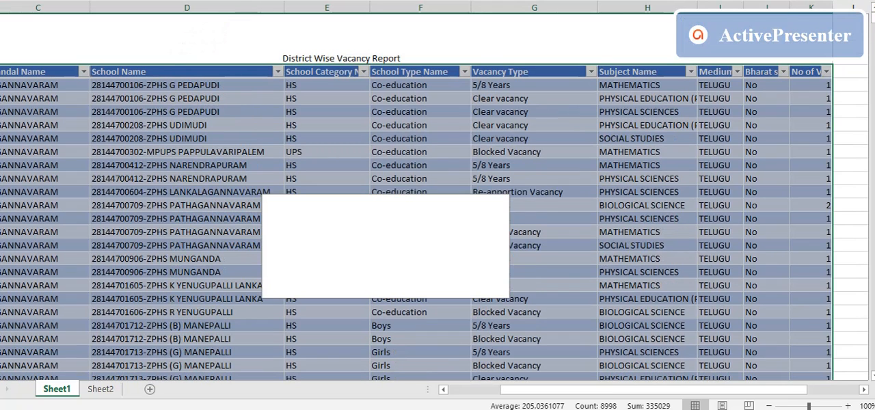
click(424, 0)
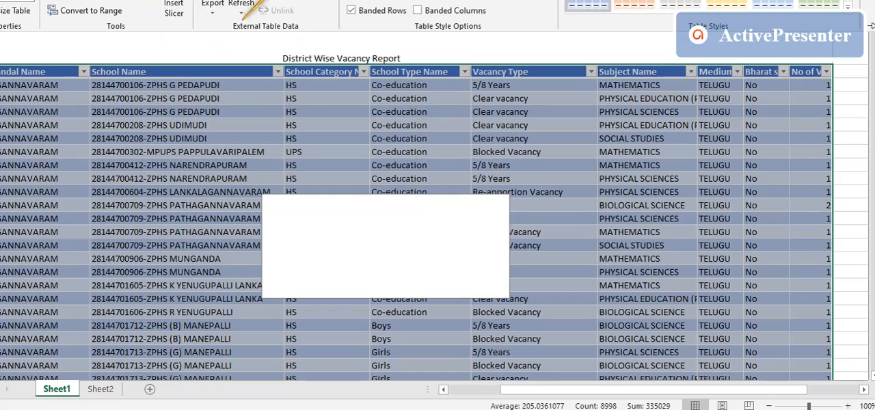
click(2, 72)
key(ctrl+a)
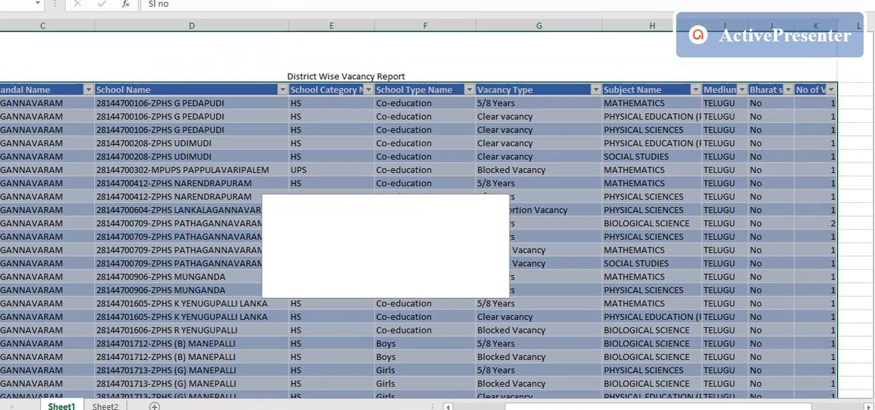
click(362, 1)
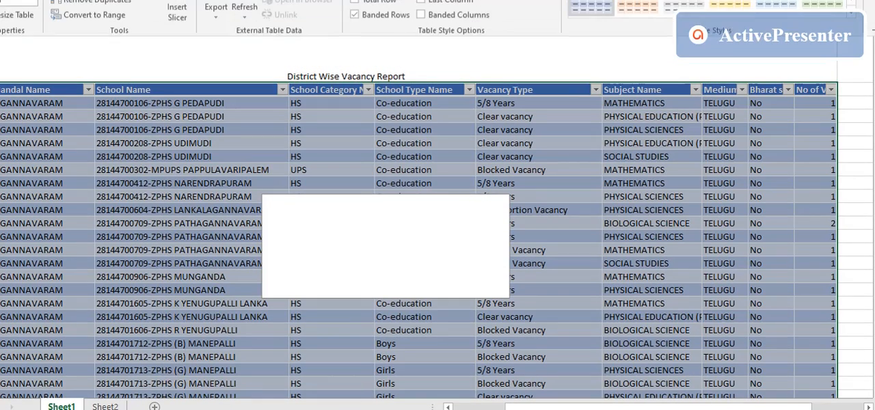
click(179, 17)
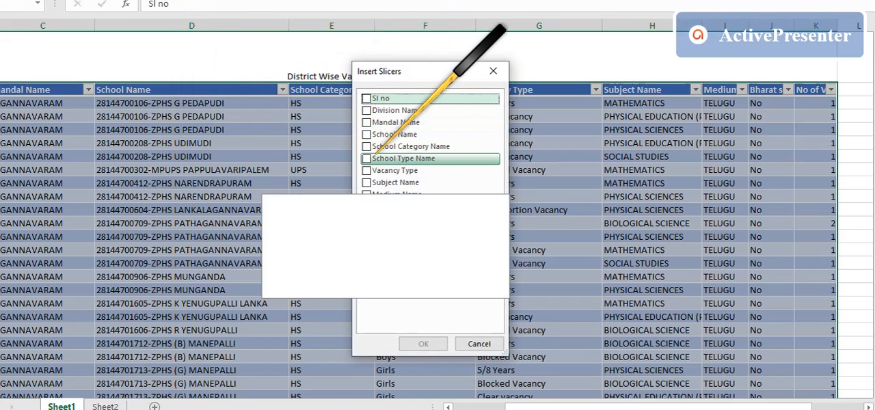
click(367, 110)
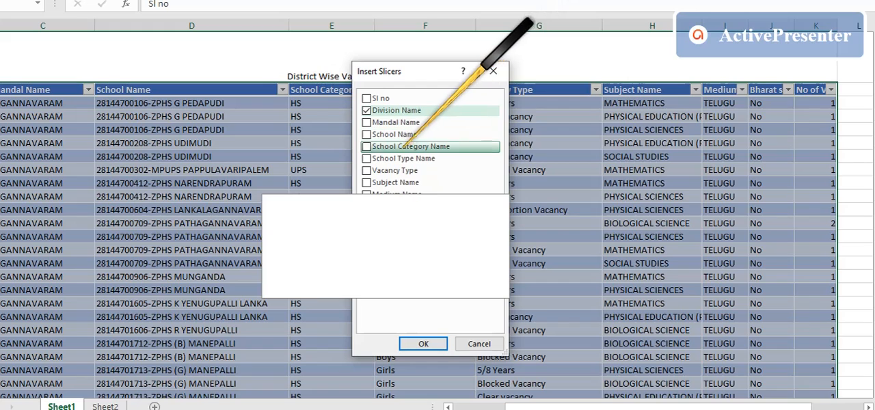
click(367, 122)
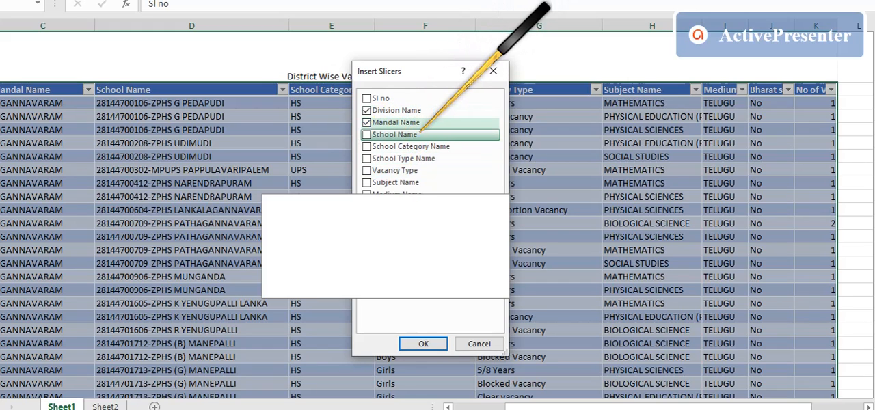
click(367, 171)
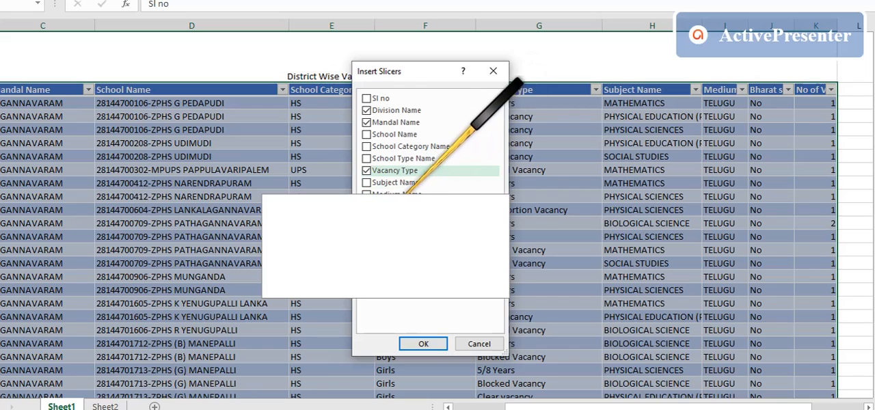
click(367, 182)
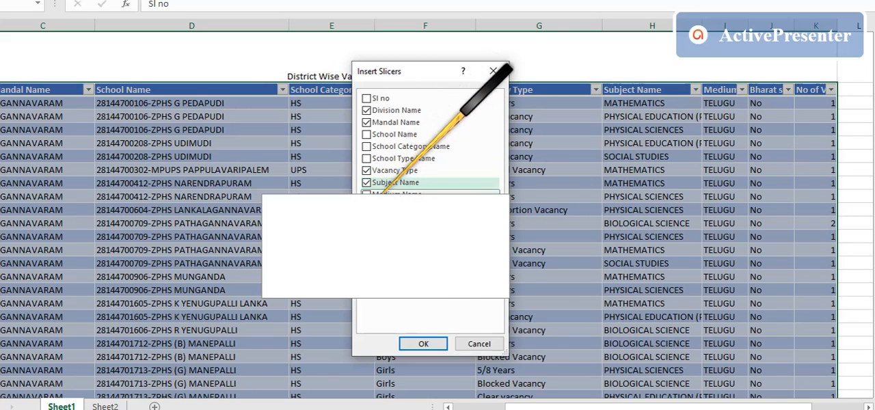
click(424, 343)
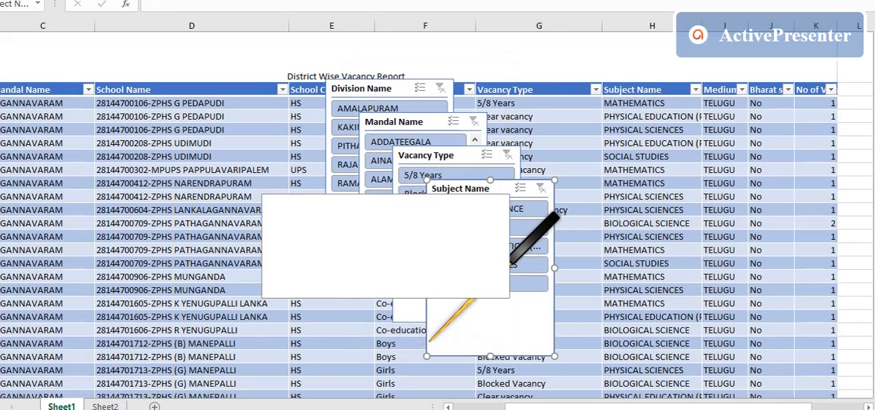
- Turn off the header display of the Subject Name slicer in its slicer settings
right_click(501, 187)
key(Escape)
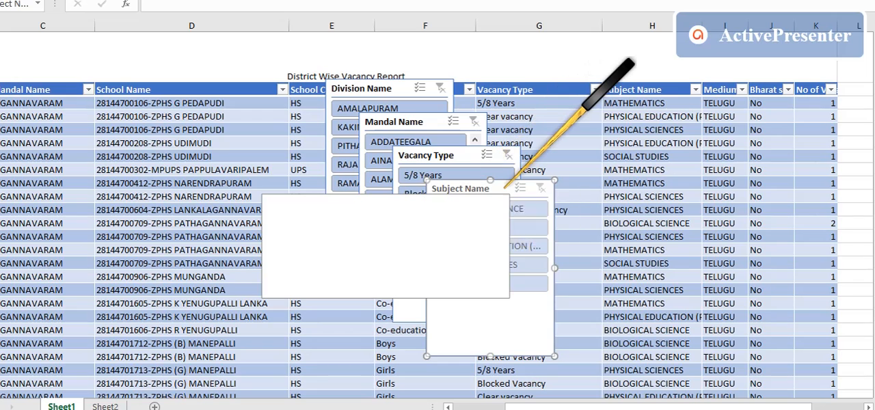
right_click(501, 188)
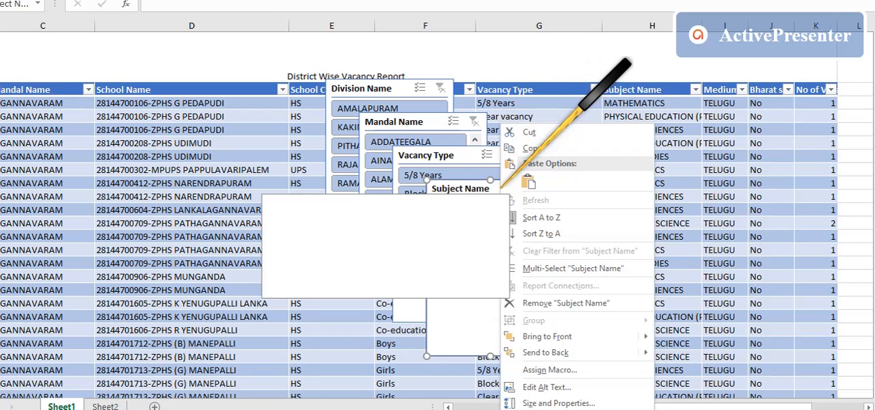
click(567, 408)
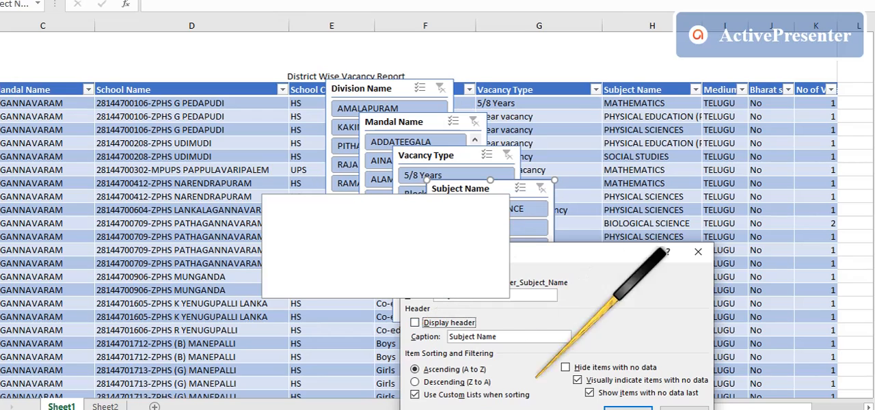
click(628, 408)
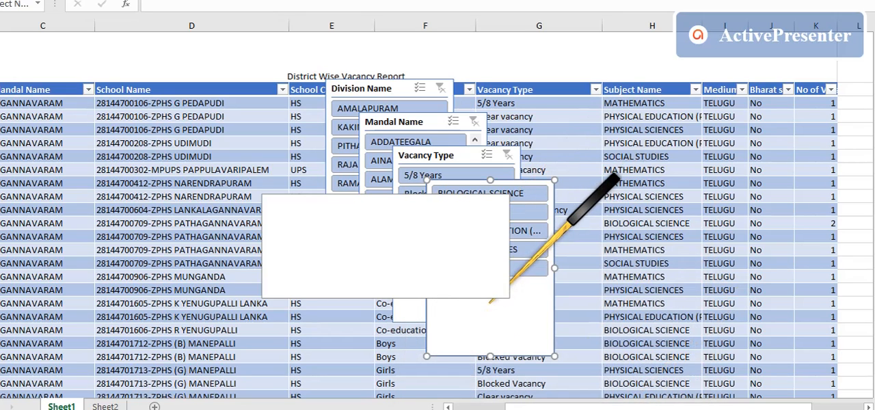
- Move the Subject Name slicer over the School Name column and increase the District Wise Vacancy Report title row's height
drag(488, 284, 181, 136)
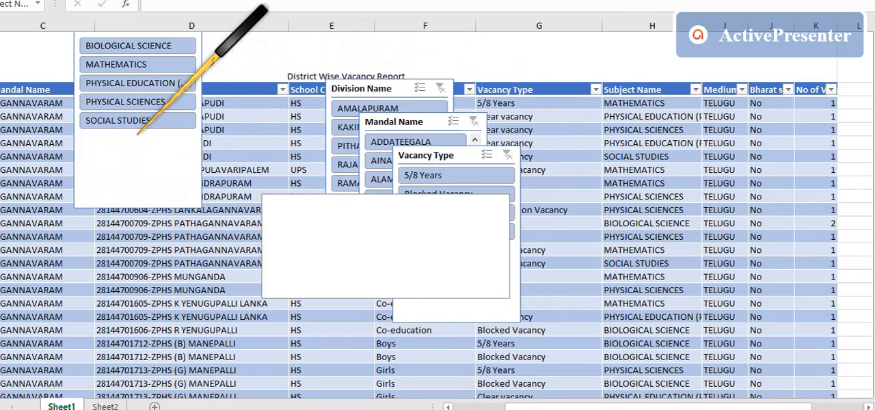
drag(1, 60, 6, 111)
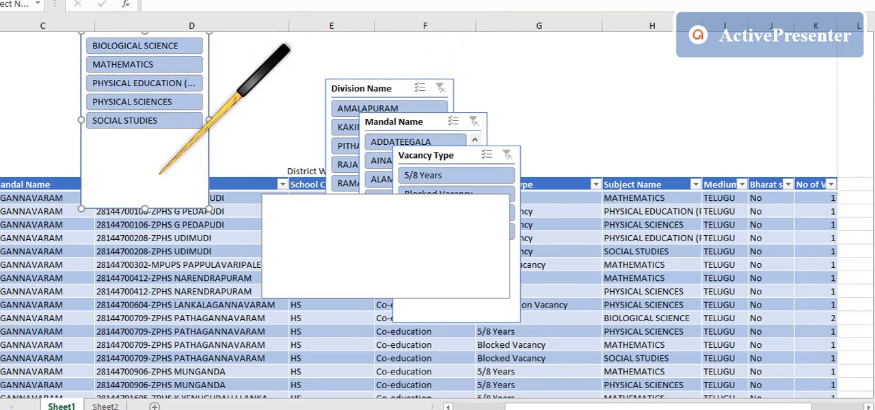
- Set the Subject Name slicer to 5 columns and reshape it into a single-row strip along the upper edge of the title row
click(335, 1)
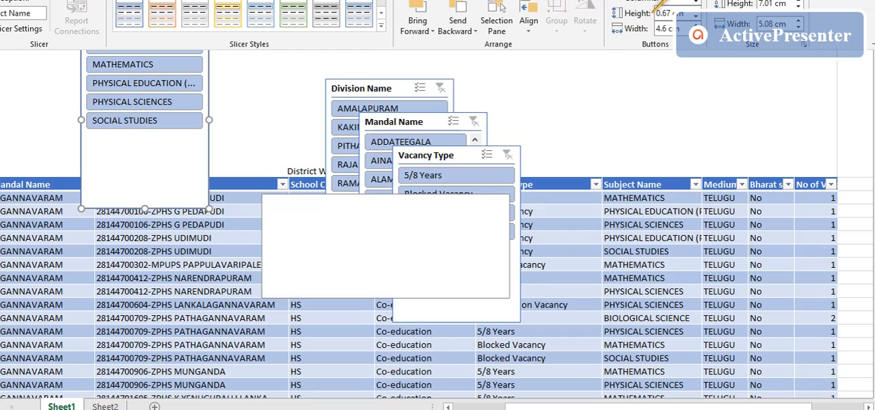
click(596, 0)
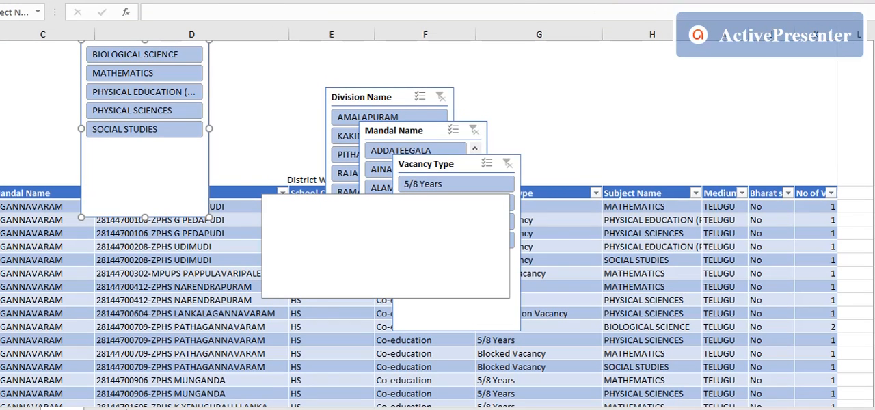
click(658, 0)
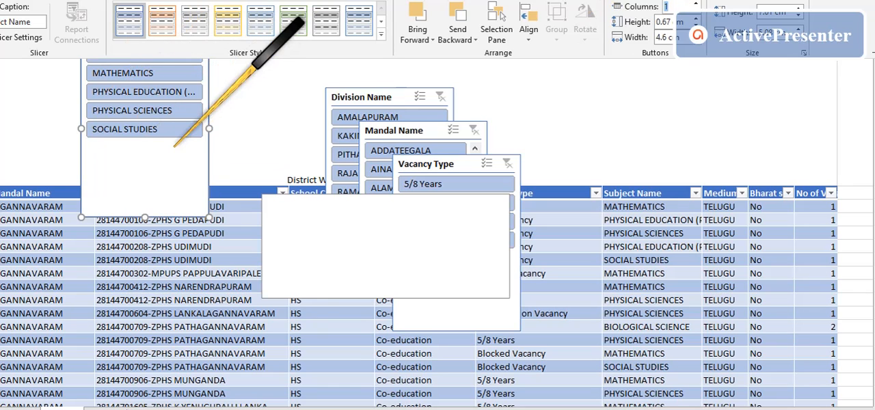
click(154, 186)
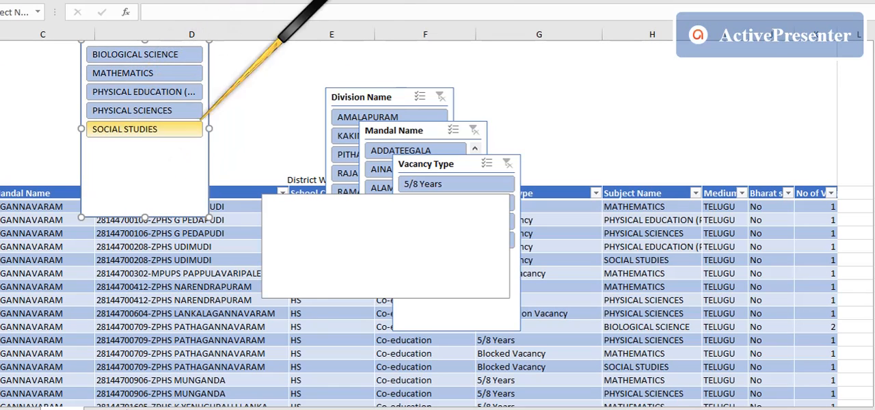
click(382, 2)
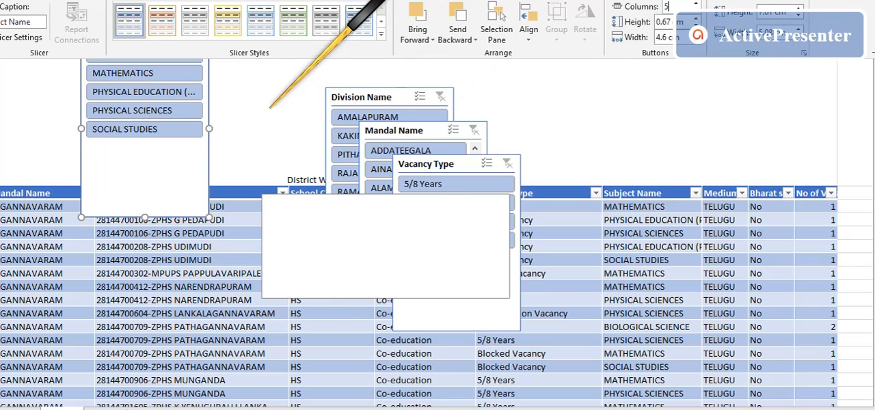
click(190, 112)
drag(210, 128, 470, 128)
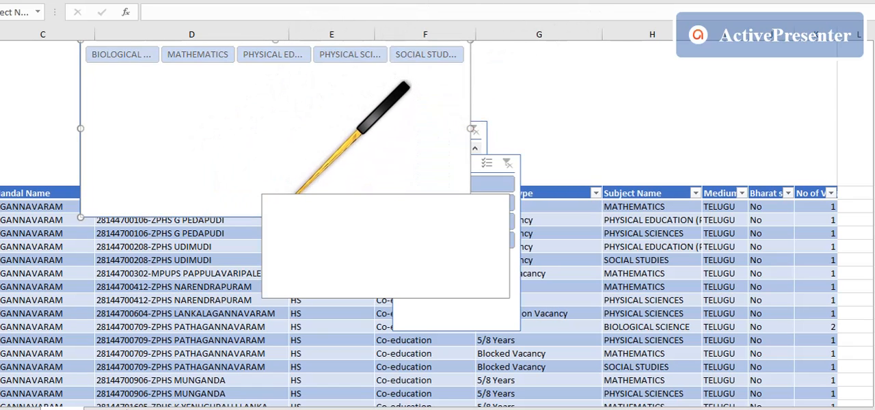
drag(275, 216, 191, 65)
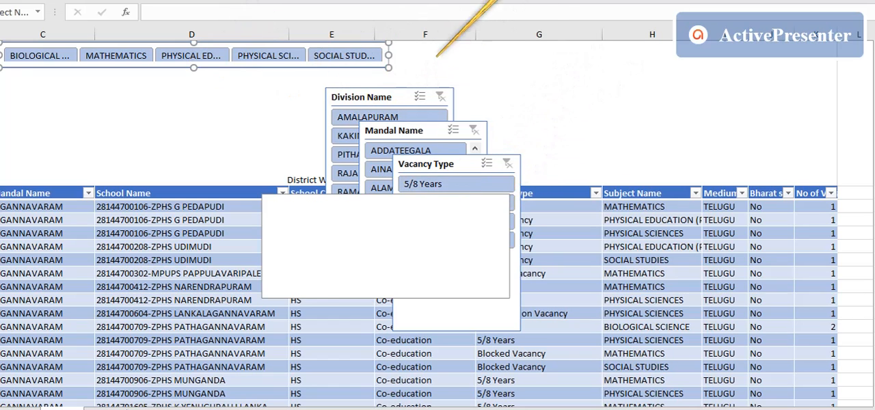
- Turn off the header display of the Vacancy Type slicer in its slicer settings
right_click(478, 162)
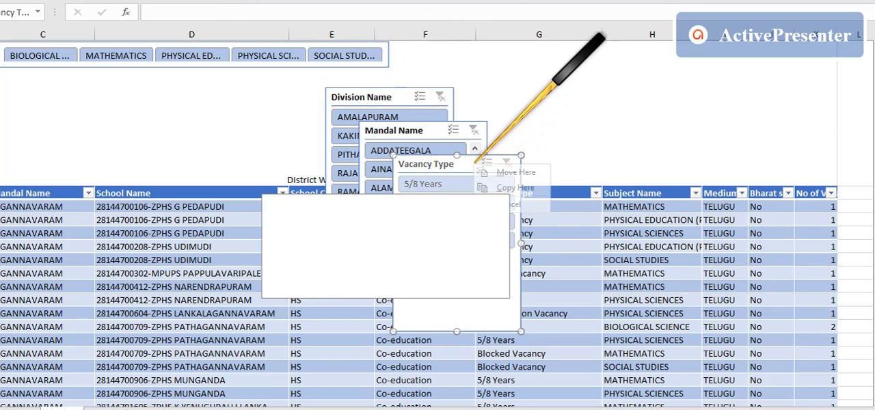
click(444, 265)
right_click(509, 208)
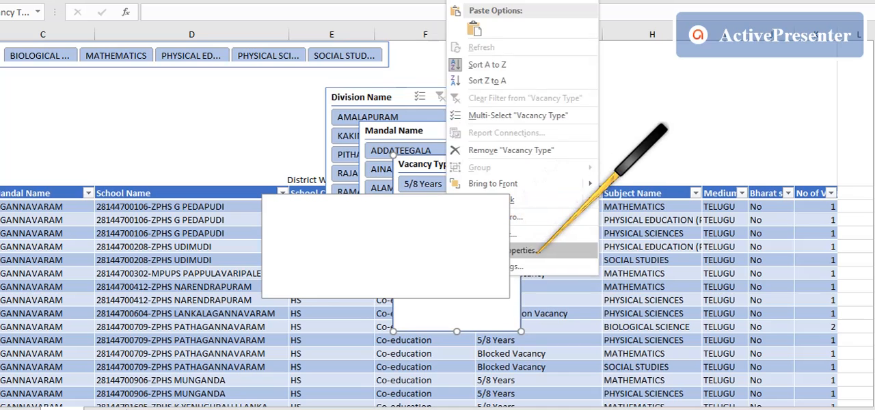
click(527, 248)
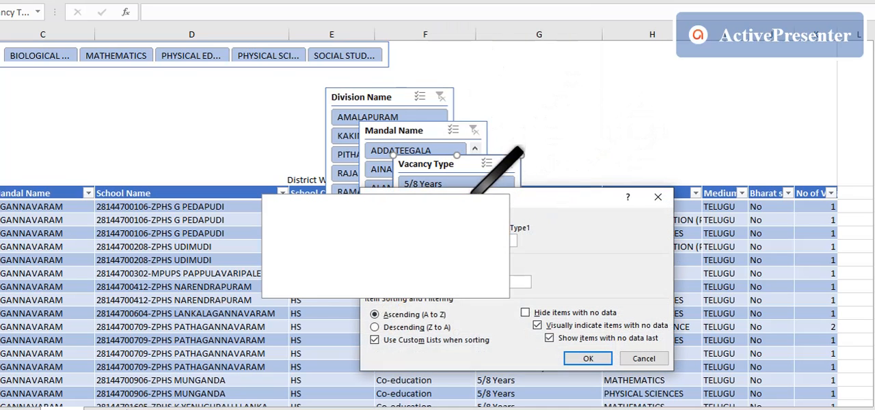
click(588, 358)
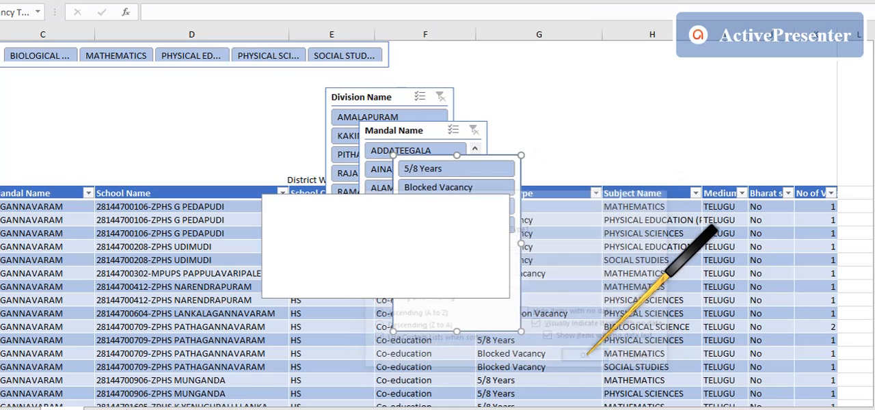
- Set the Vacancy Type slicer to 4 columns and reshape it into a single-row strip beside the Subject Name slicer
click(713, 1)
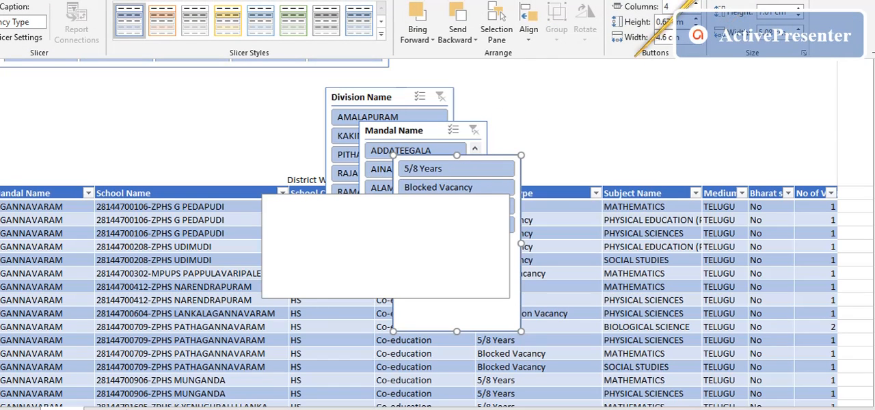
key(Return)
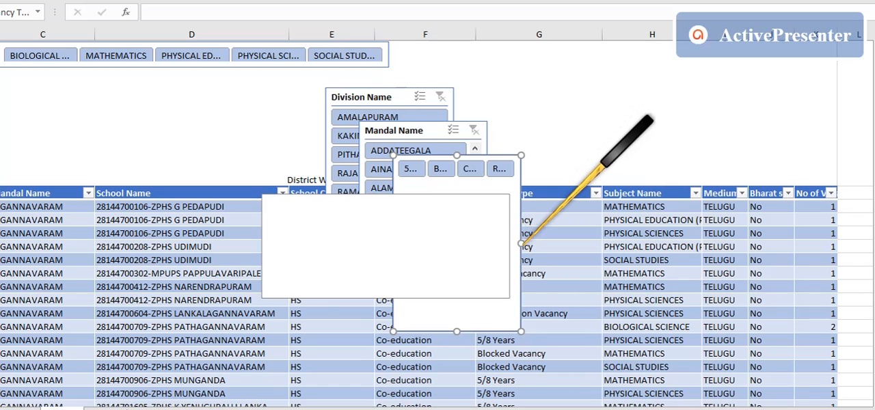
drag(522, 244, 629, 233)
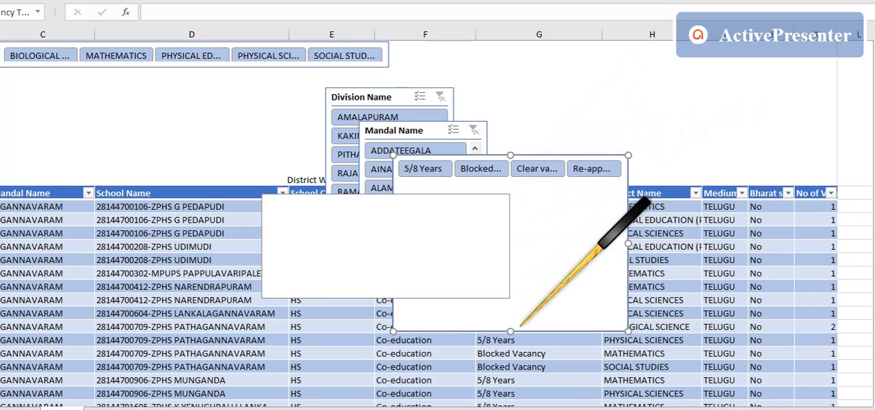
drag(511, 330, 512, 192)
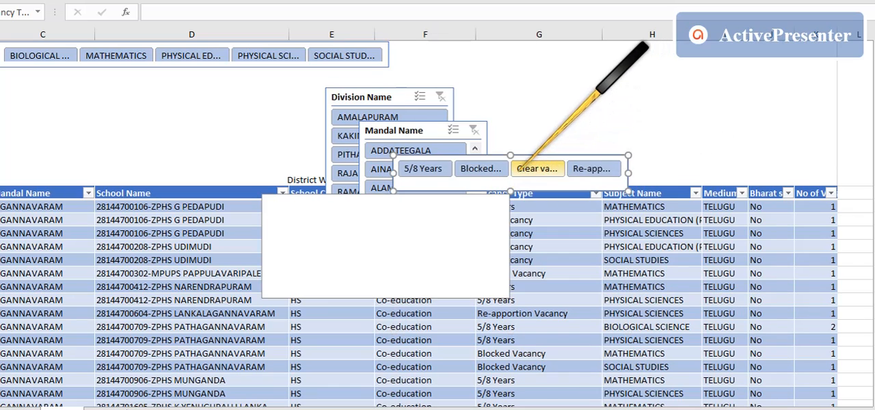
drag(520, 166, 505, 62)
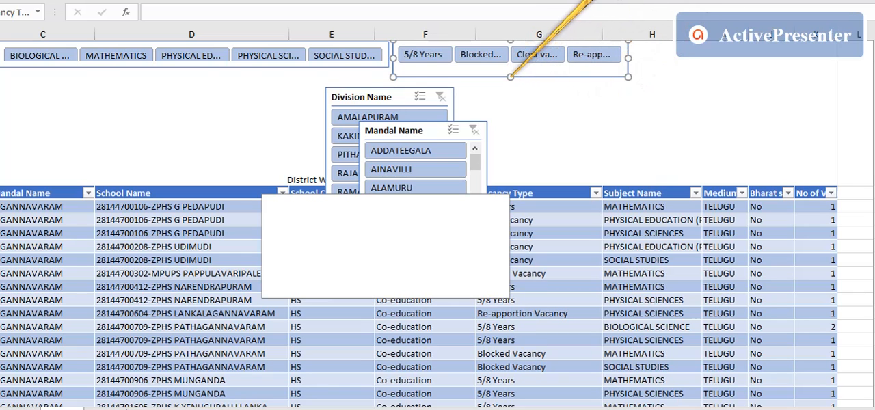
drag(511, 77, 509, 66)
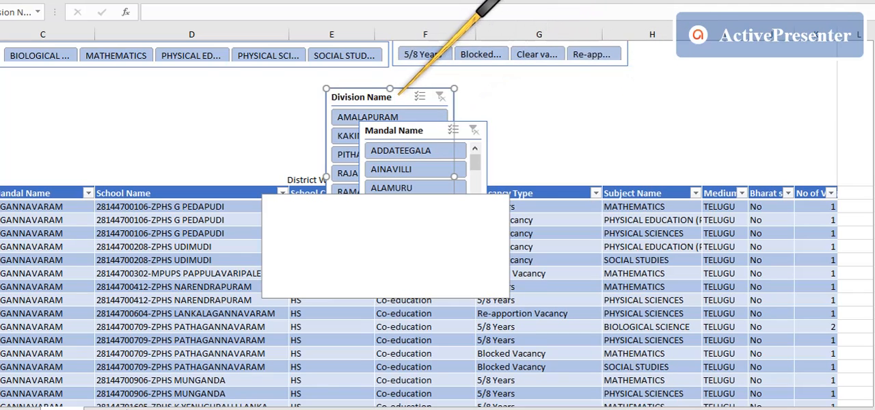
- Set the Division Name slicer to 5 columns, reshape it into a short, wide strip and place it beside the Vacancy Type slicer
drag(399, 94, 605, 115)
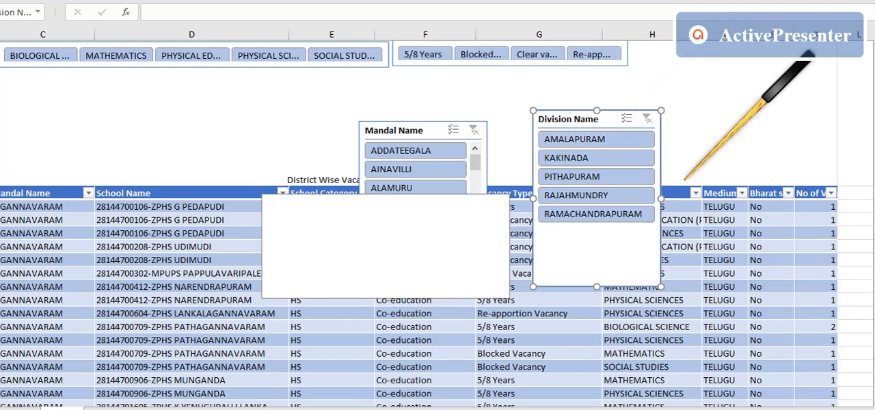
click(492, 1)
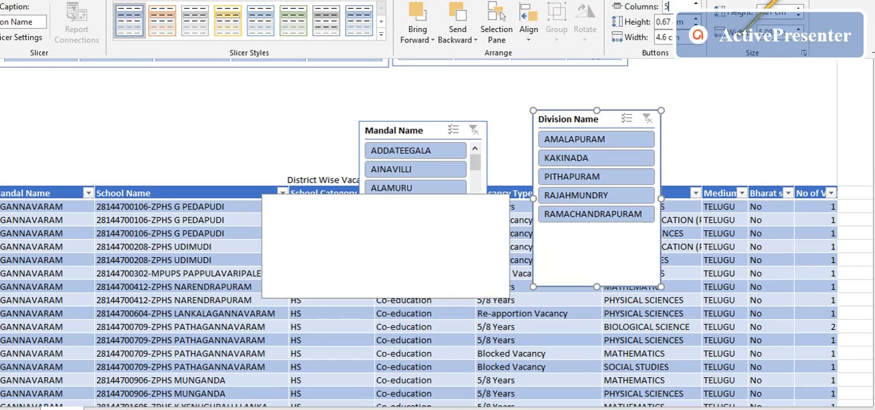
click(718, 120)
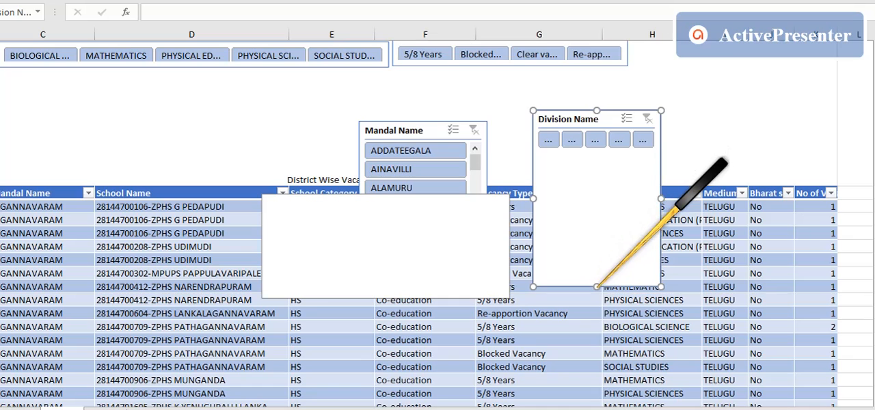
drag(596, 287, 600, 162)
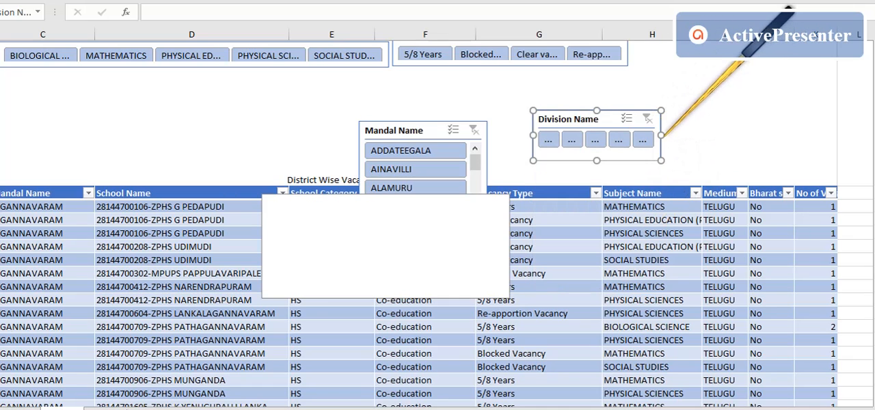
drag(661, 135, 797, 136)
drag(672, 113, 766, 42)
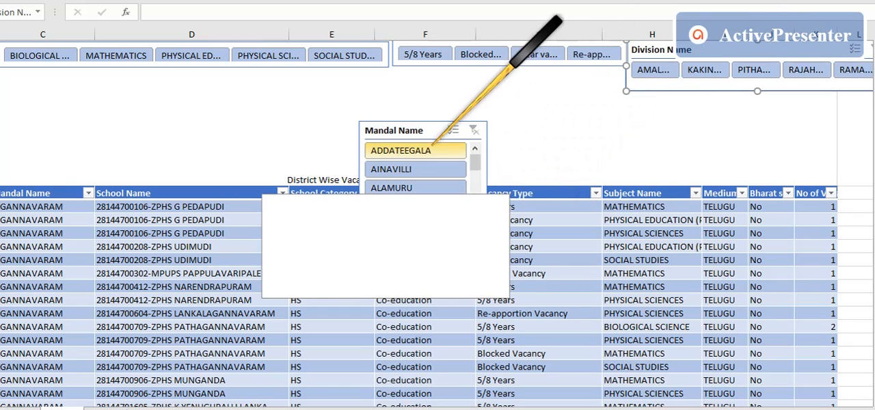
- Set the Mandal Name slicer to 10 columns and widen it
click(432, 130)
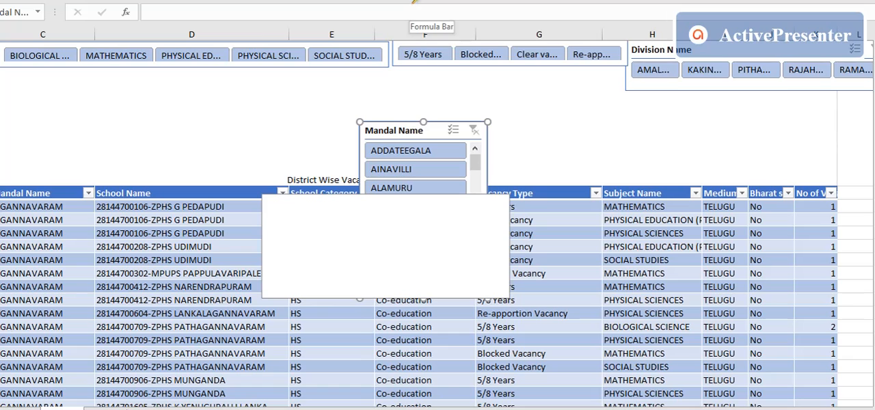
click(440, 0)
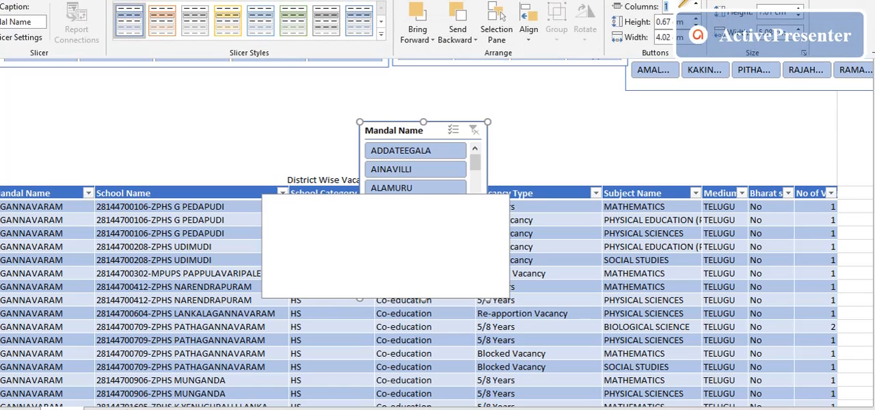
text(10)
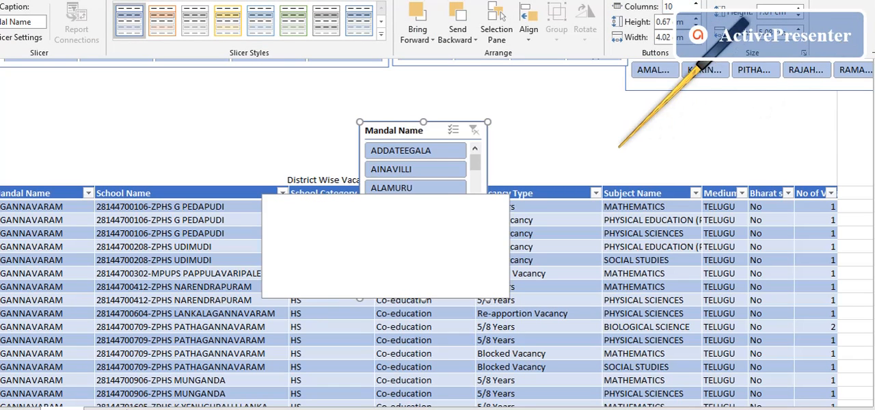
key(Return)
drag(487, 209, 767, 207)
- Fit the Mandal Name slicer beneath the Subject Name strip, increasing the title row's height and widening the slicer into column H
drag(533, 128, 195, 78)
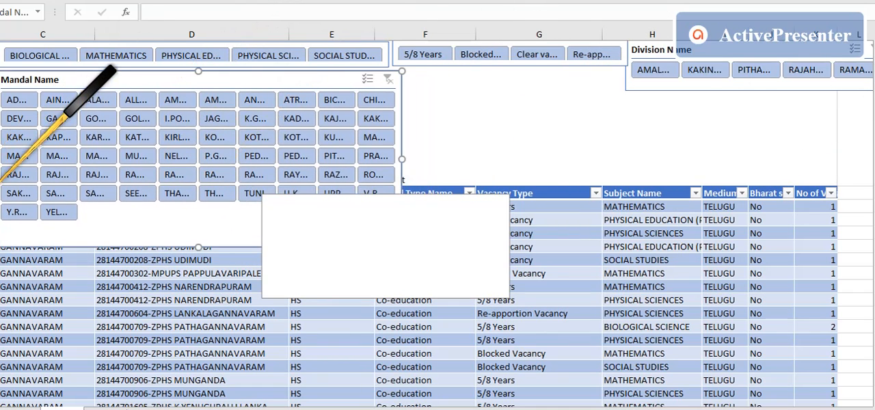
drag(0, 186, 0, 249)
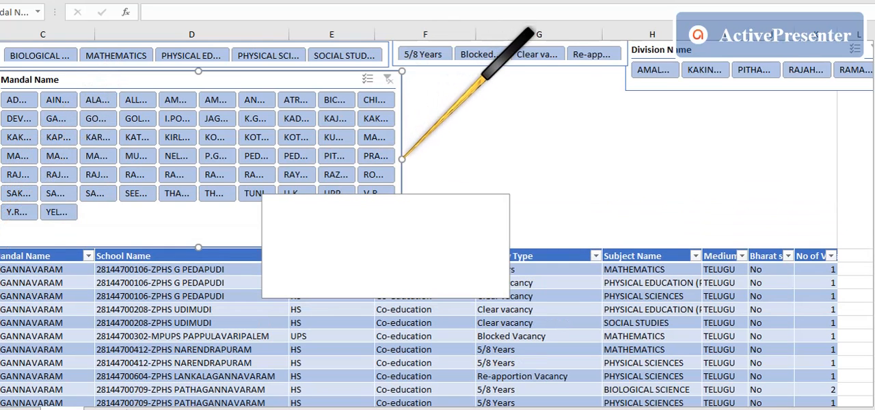
drag(403, 158, 663, 159)
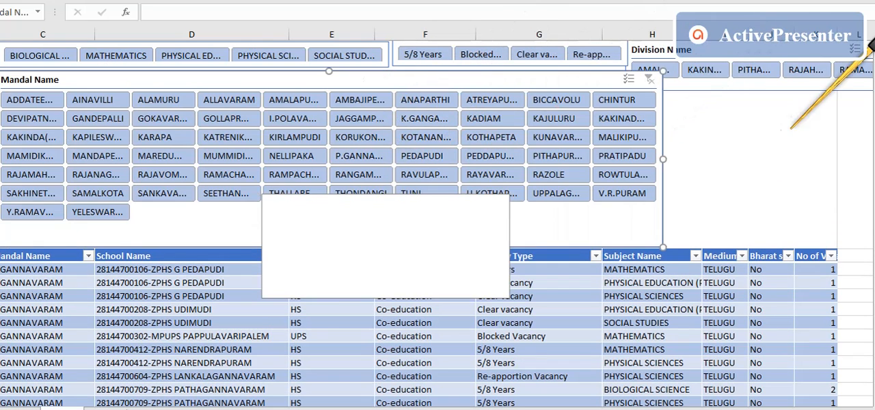
- Turn off the Division Name slicer's header display and shorten it to a single-row strip
click(674, 53)
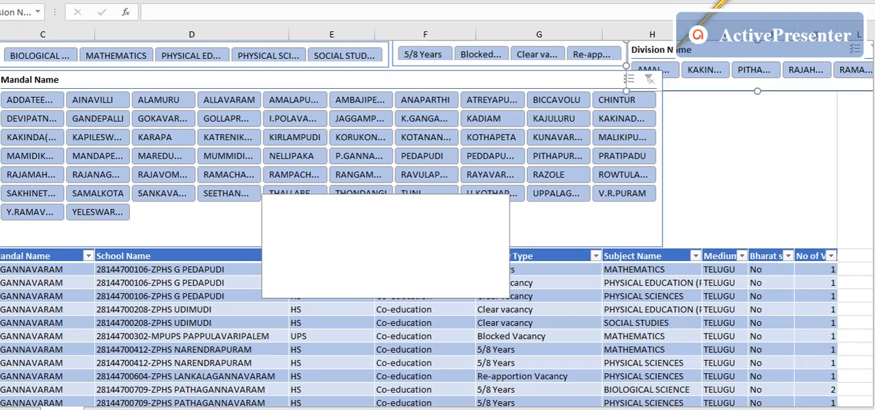
right_click(714, 63)
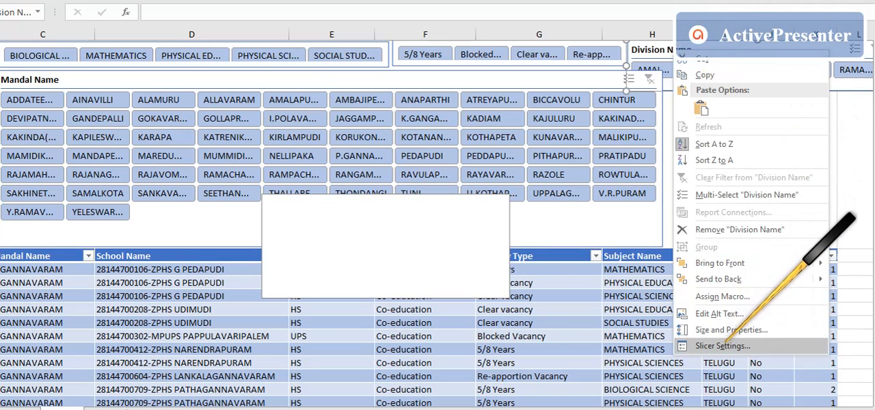
click(771, 344)
click(582, 331)
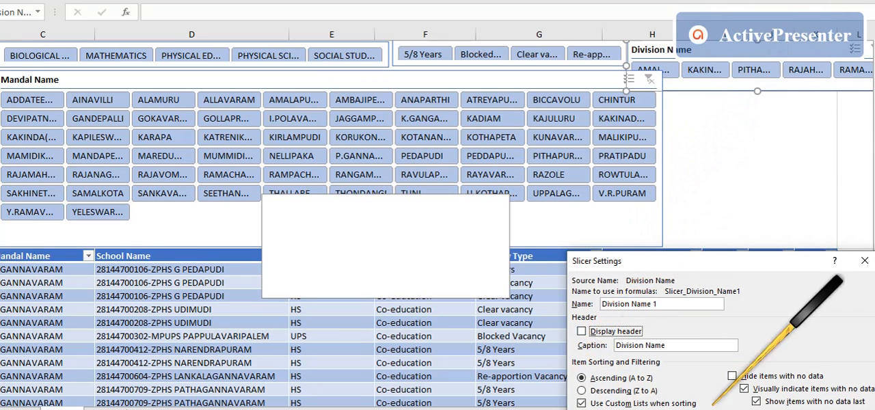
click(810, 409)
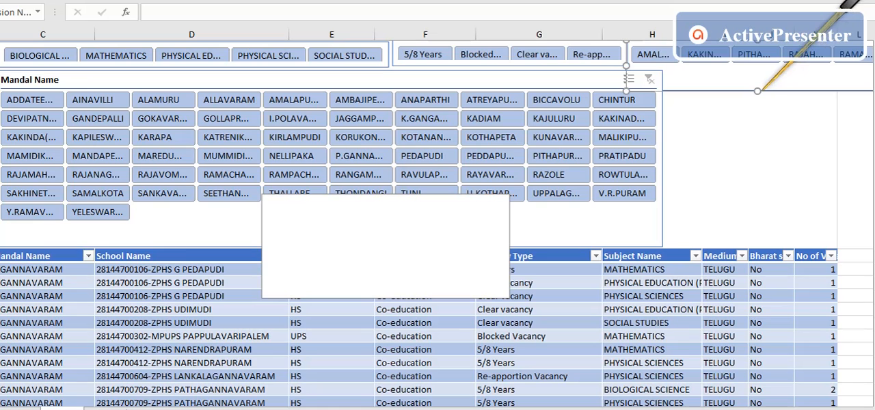
drag(758, 91, 757, 70)
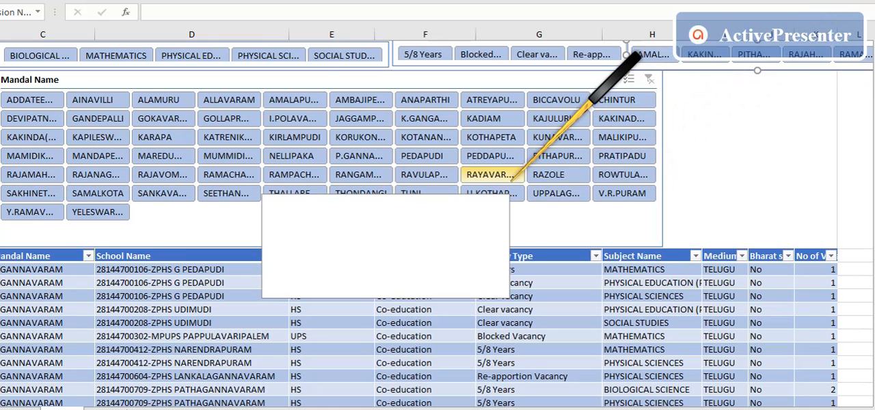
- Widen the Mandal Name slicer to the Medium column's far edge and reduce its height to end above the table headers
click(512, 209)
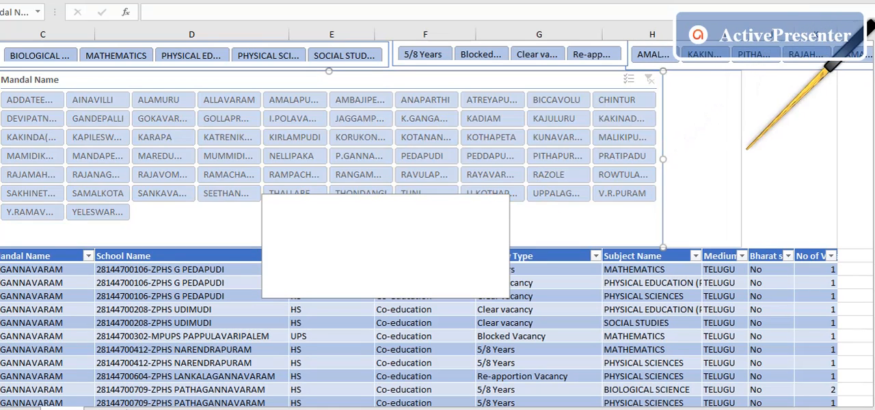
drag(746, 149, 749, 149)
drag(371, 247, 375, 221)
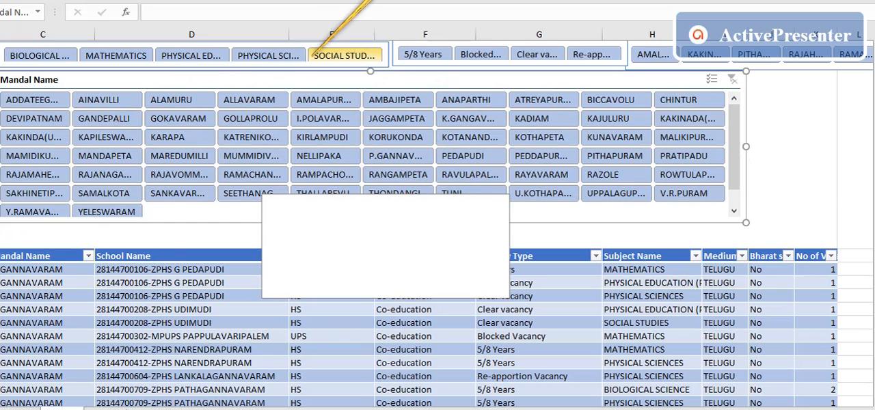
- Filter the table with the slicers to the AMALAPURAM division, PHYSICAL SCIENCES subject and AINAVILLI mandal
click(654, 54)
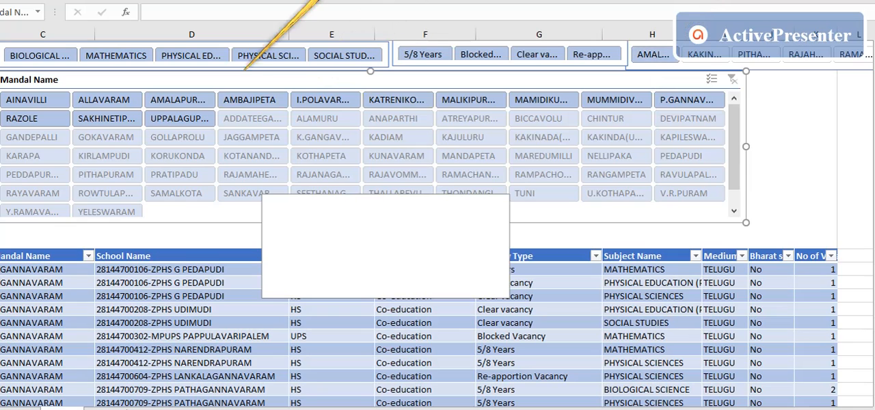
click(266, 56)
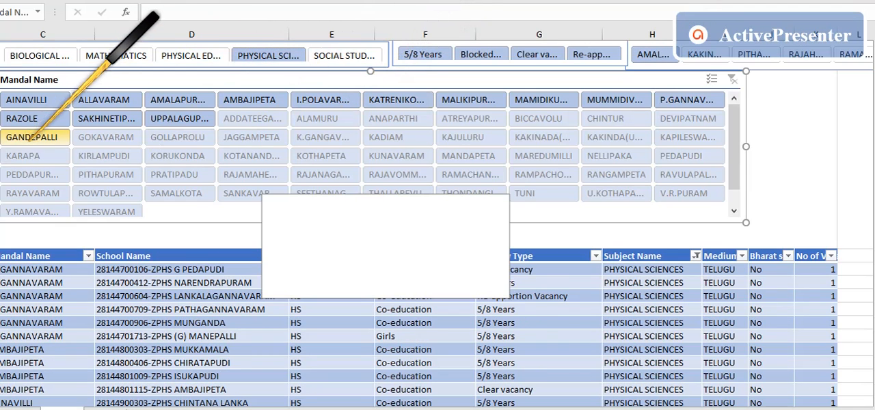
click(24, 100)
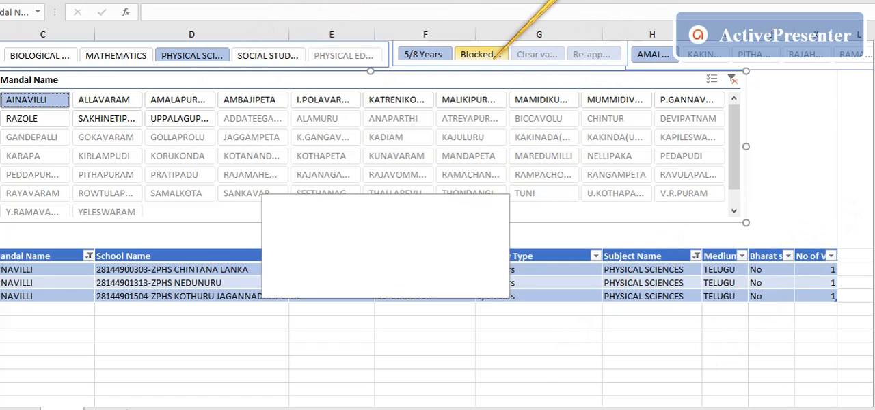
- Restrict the vacancy type to Blocked Vacancy and switch the subject filter to MATHEMATICS
click(487, 56)
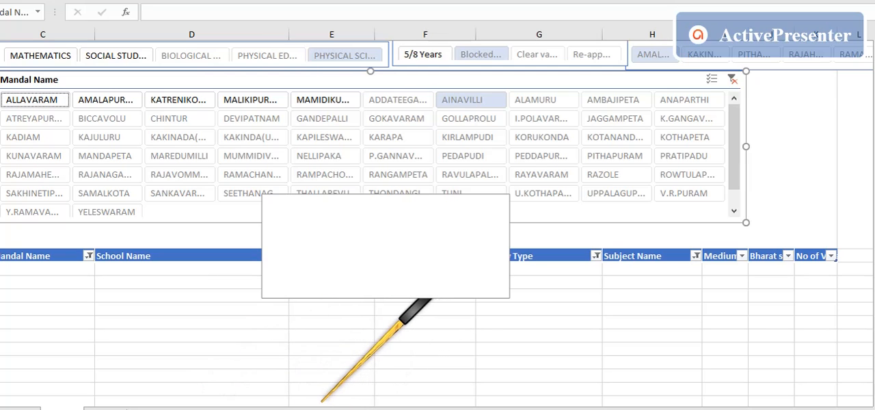
click(62, 58)
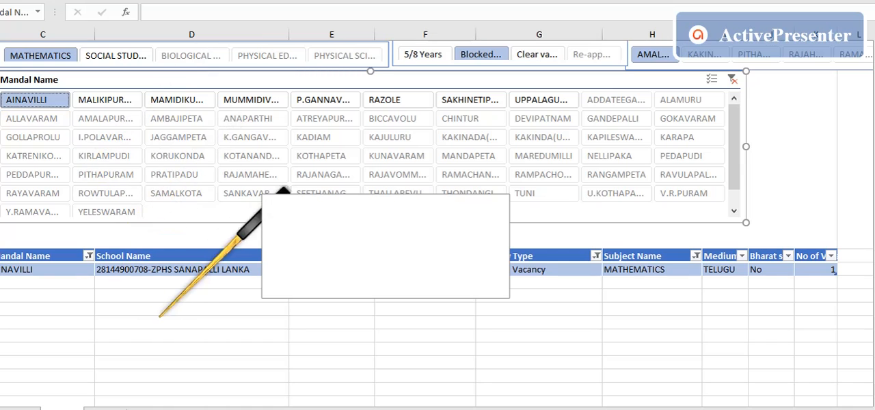